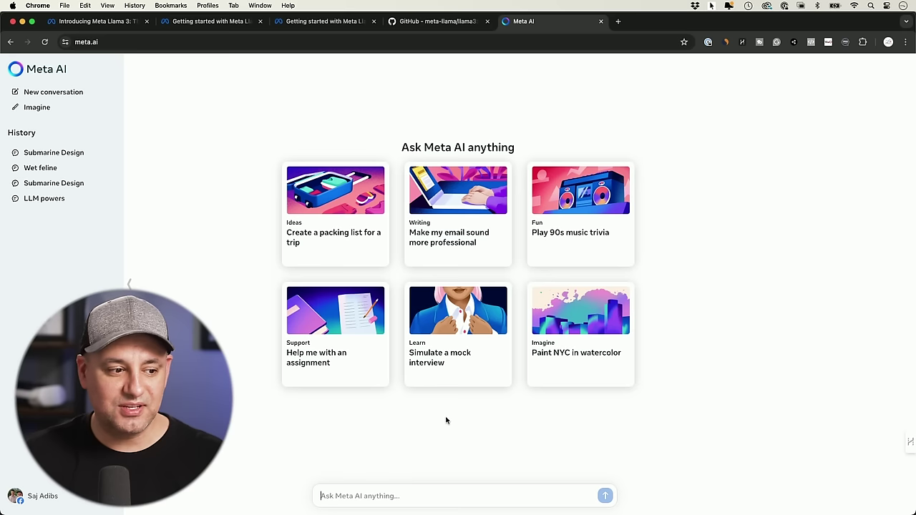
# Send Meta AI the Llama 3 article with a request for 2–3 and 5–6 sentence summaries
pyautogui.click(451, 478)
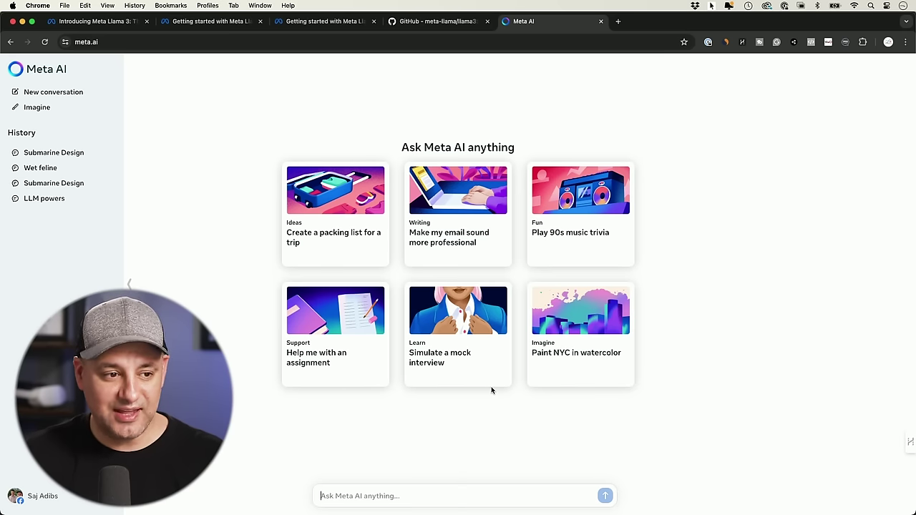
pyautogui.write('Provide two summaries of this article. The first summary should be 2-3 sentences long. The second summary should be 5-6 sentences long and include more detail.')
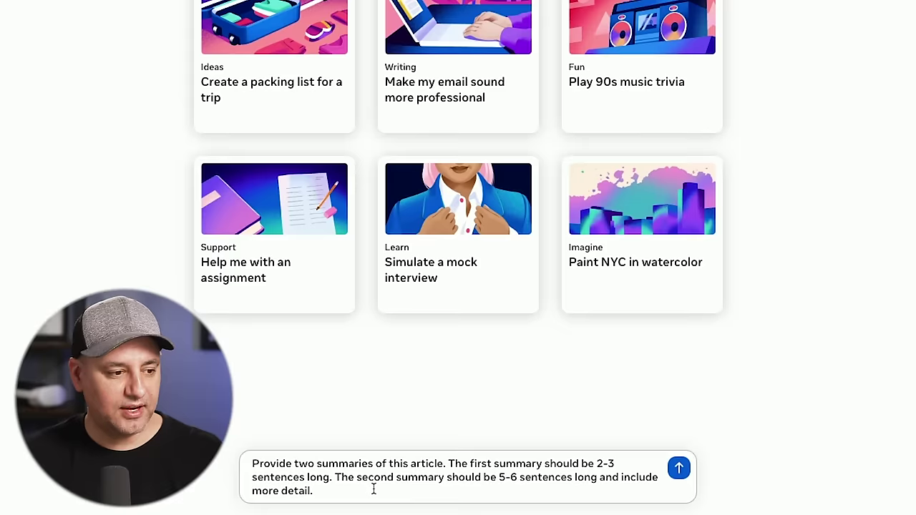
pyautogui.hotkey('ctrl', 'v')
pyautogui.scroll(15, 374, 475)
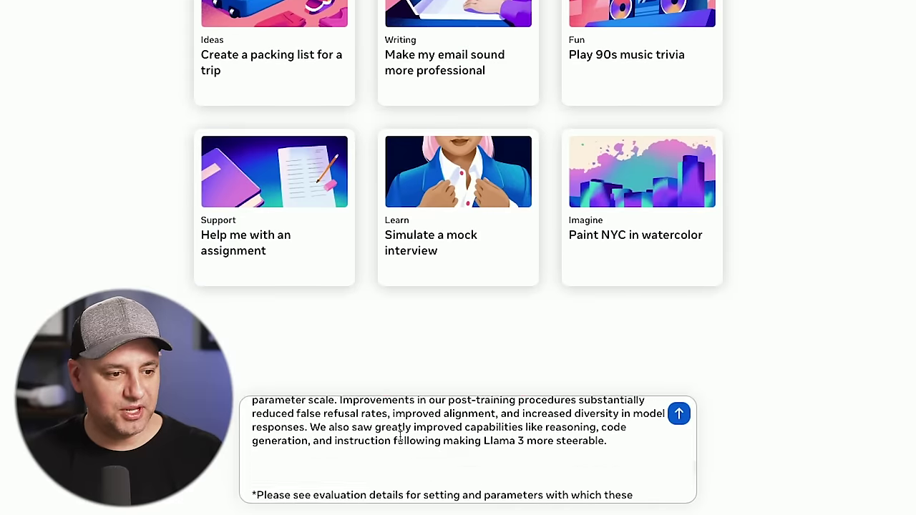
pyautogui.click(678, 415)
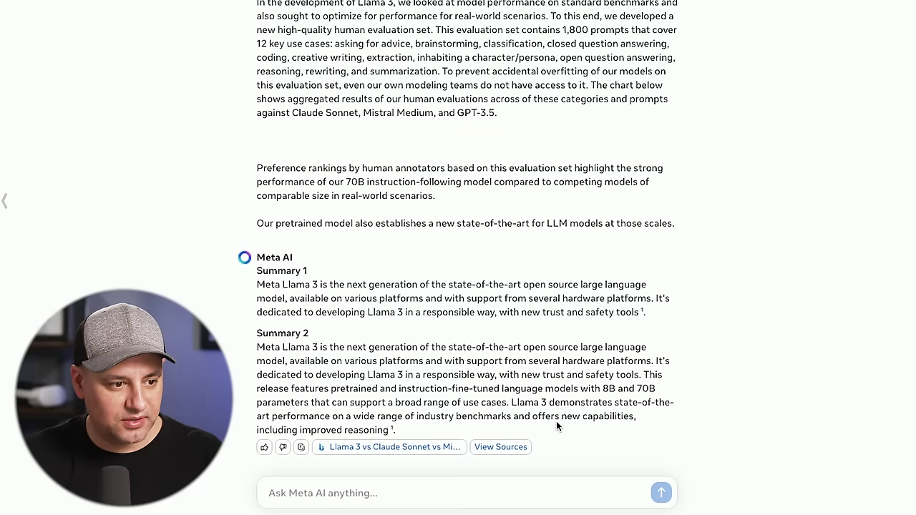
pyautogui.click(364, 448)
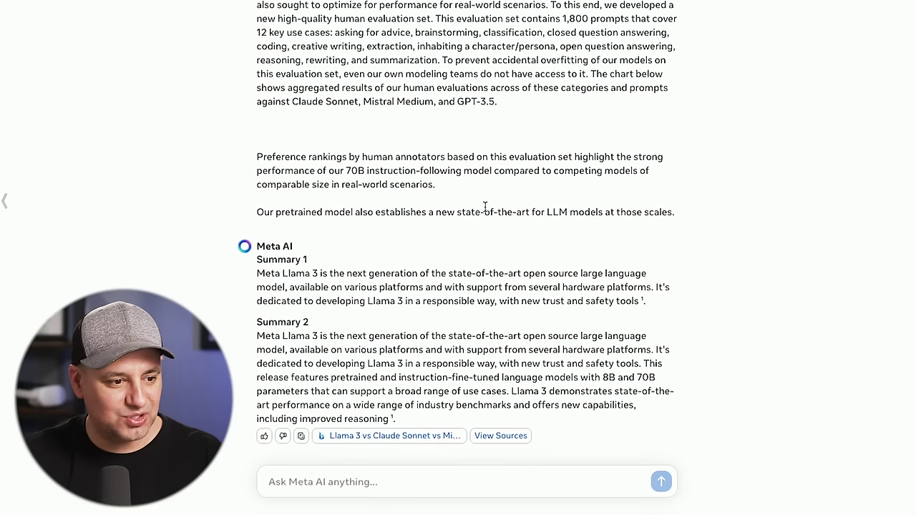
pyautogui.click(390, 447)
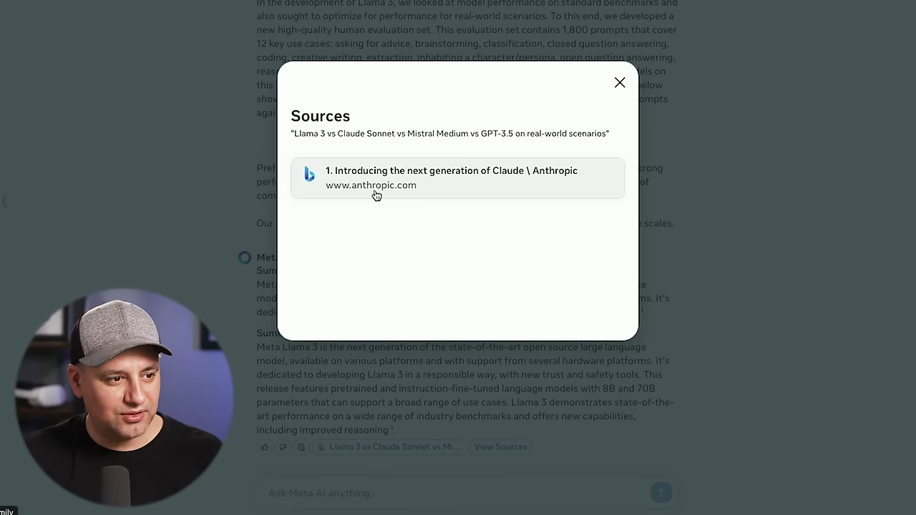
pyautogui.click(621, 82)
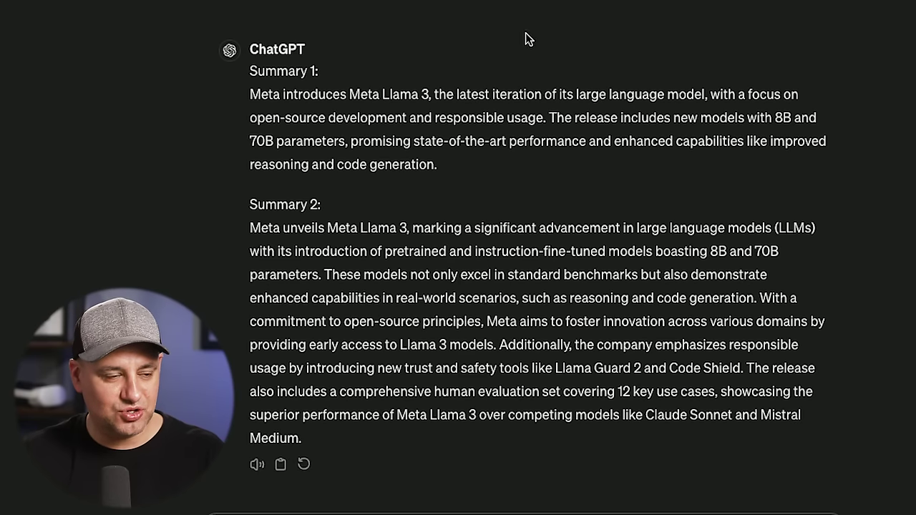
pyautogui.scroll(1, 528, 36)
pyautogui.scroll(-1, 499, 121)
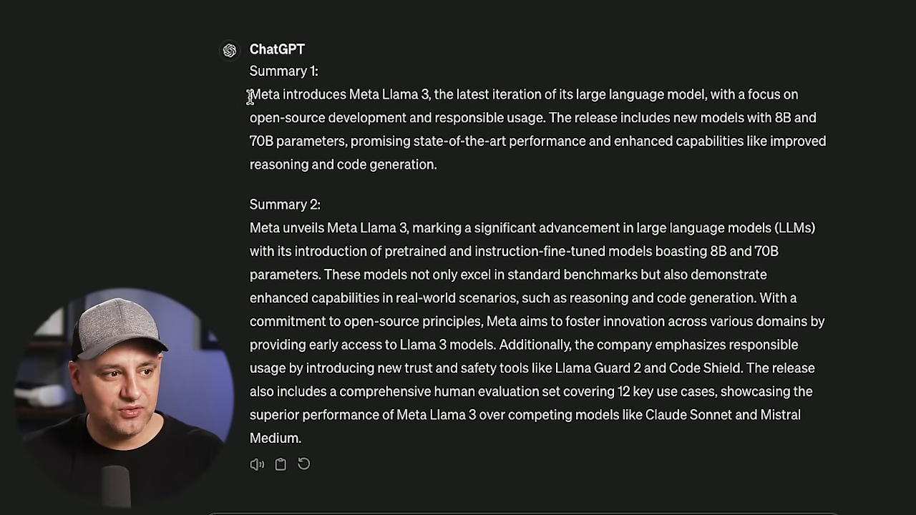
pyautogui.moveTo(250, 94); pyautogui.dragTo(474, 164)
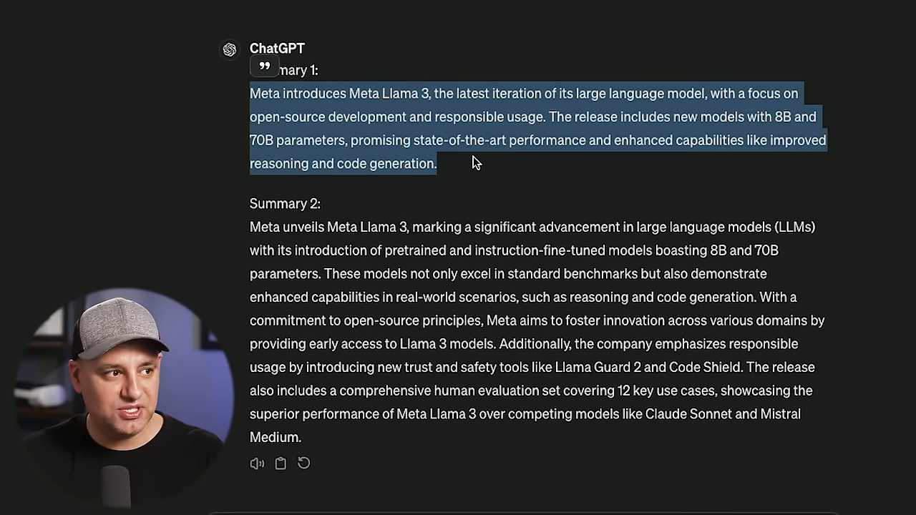
pyautogui.click(351, 115)
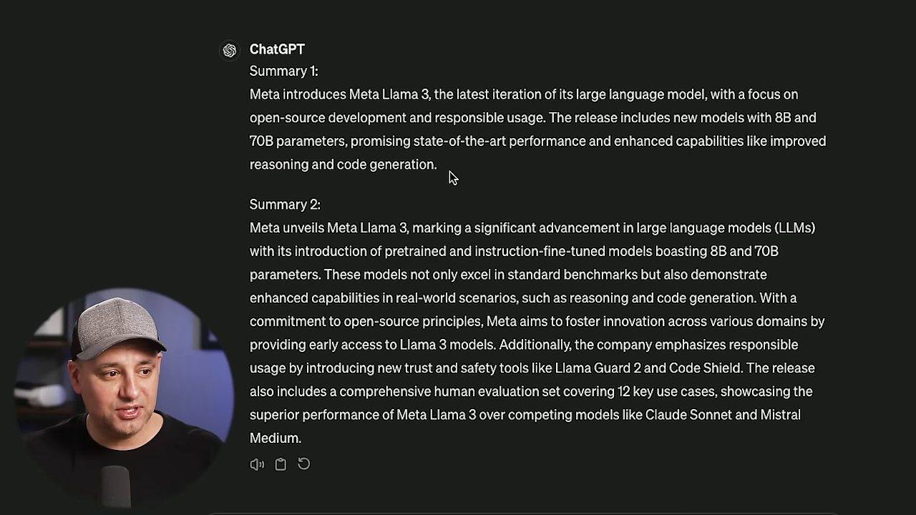
pyautogui.moveTo(251, 229); pyautogui.dragTo(389, 469)
pyautogui.click(372, 438)
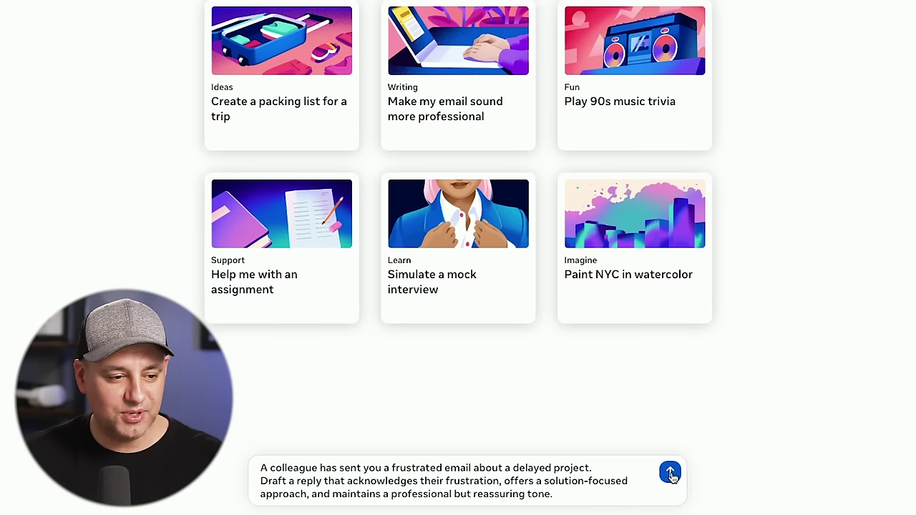
# Send the prompt asking for a reassuring reply to the colleague's frustrated delayed-project email
pyautogui.press('Return')
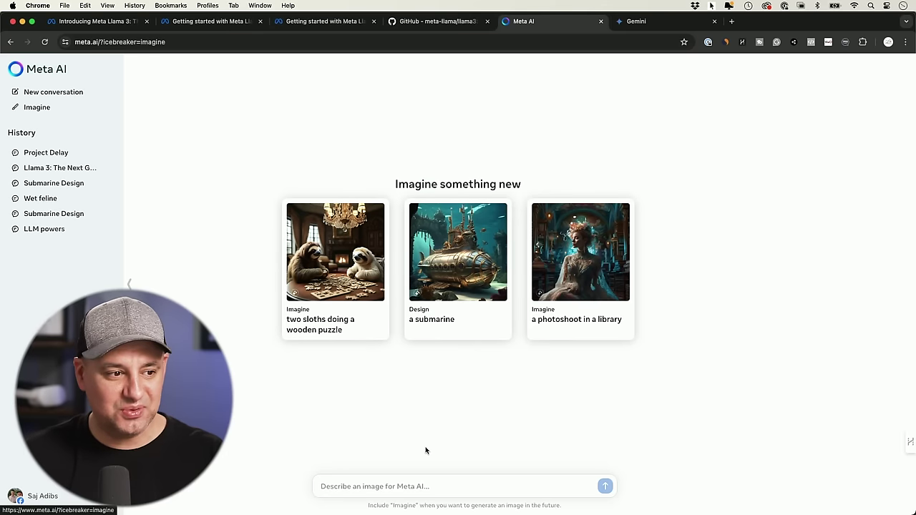
# Submit the image prompt for a photorealistic cat wearing sunglasses riding a skateboard
pyautogui.click(419, 488)
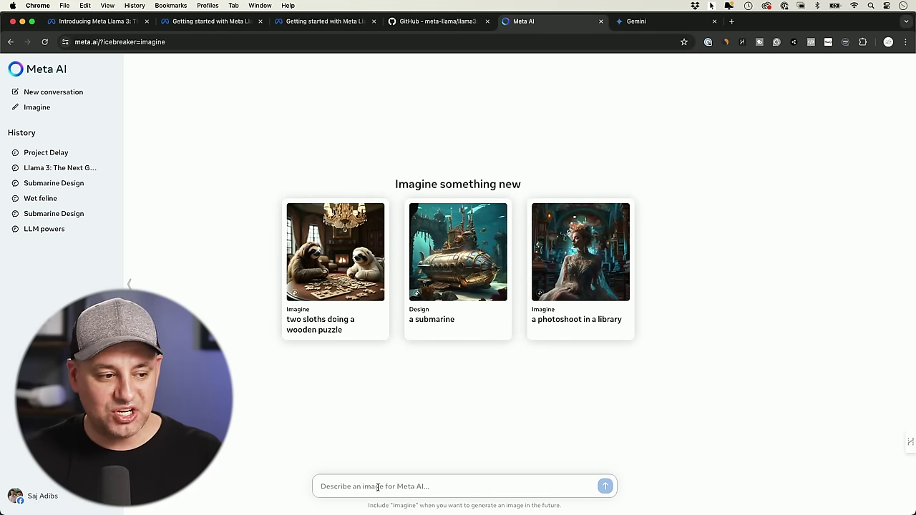
pyautogui.write('A photorealistic image of a cat wearing sunglasses and riding a skateboard.')
pyautogui.moveTo(475, 299)
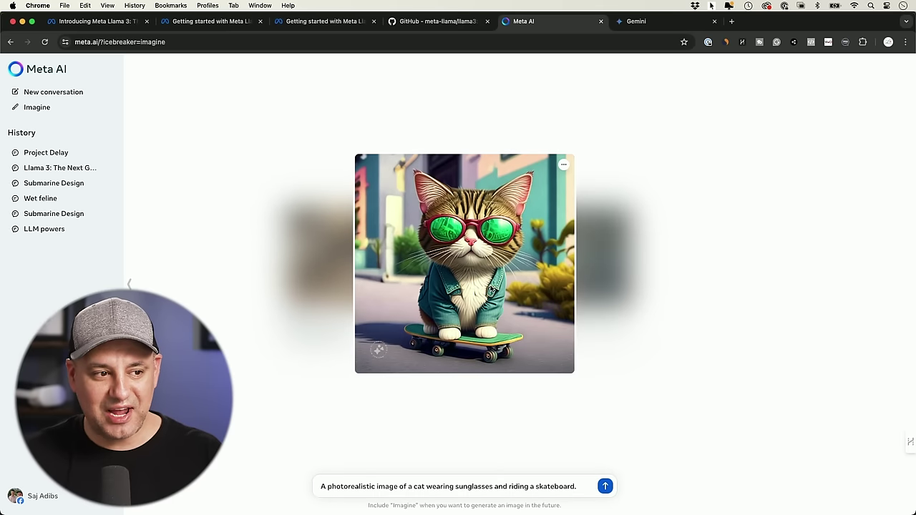
pyautogui.click(604, 491)
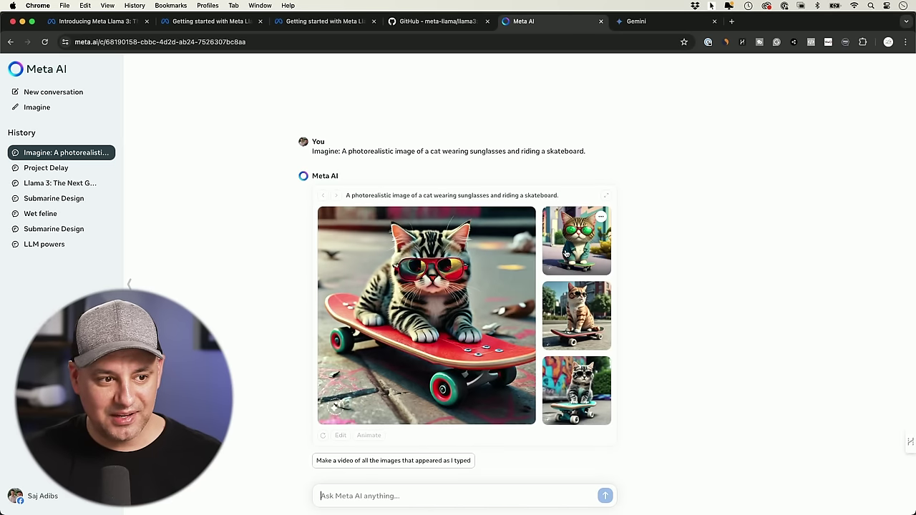
# Enlarge the orange cat image, return to the four-image grid, then enlarge it again
pyautogui.click(573, 315)
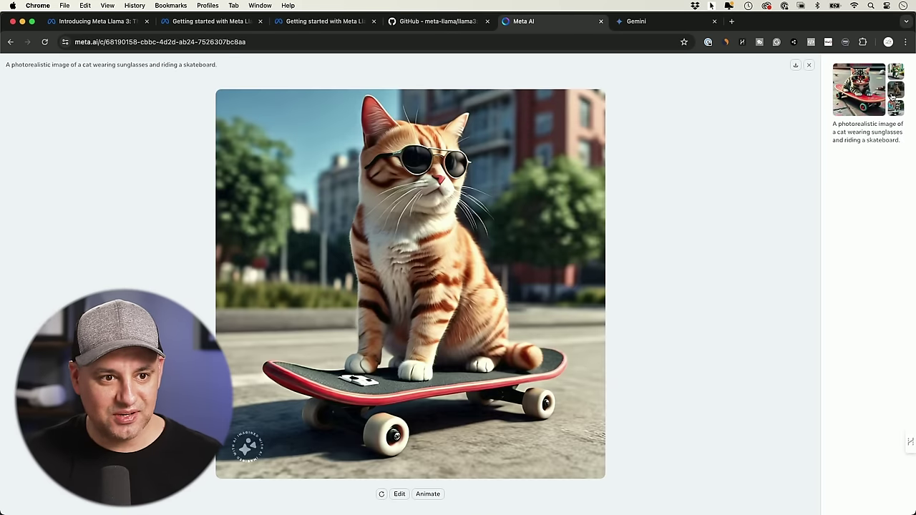
pyautogui.click(901, 112)
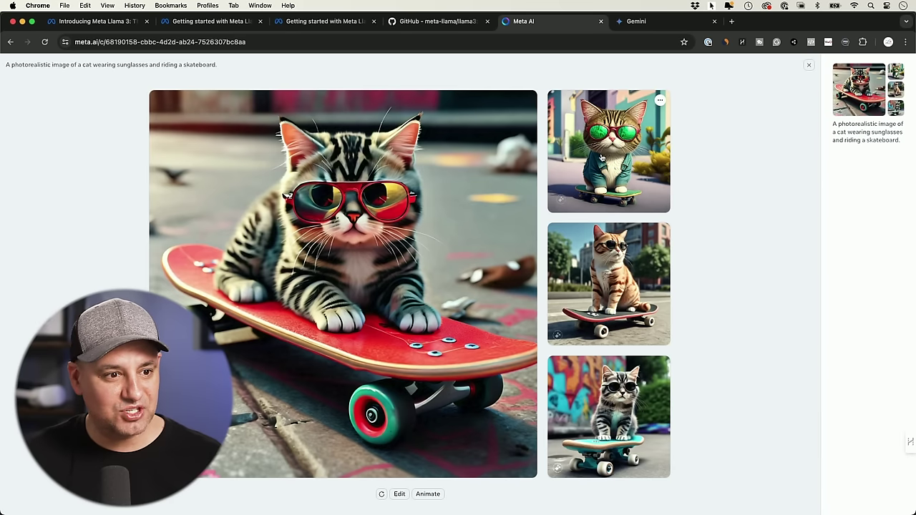
pyautogui.click(607, 294)
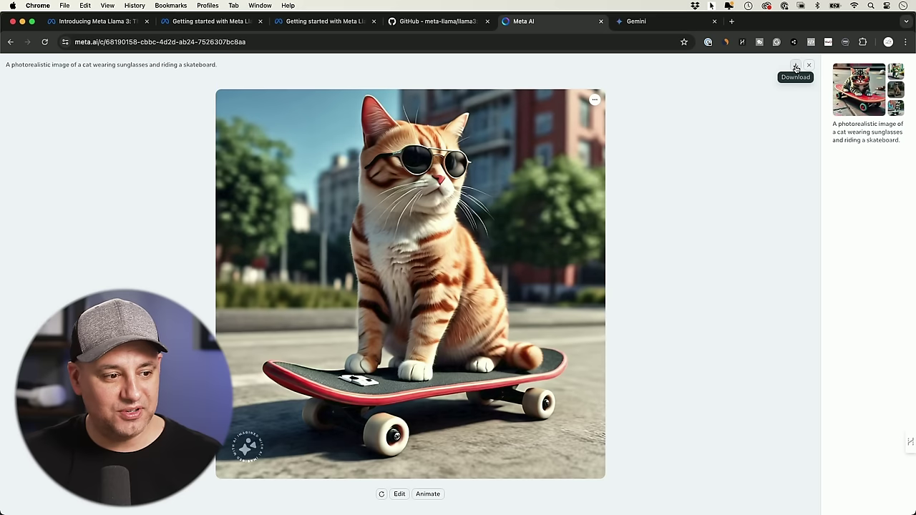
# Open and dismiss the image edit box, then animate the skateboarding cat image
pyautogui.click(399, 493)
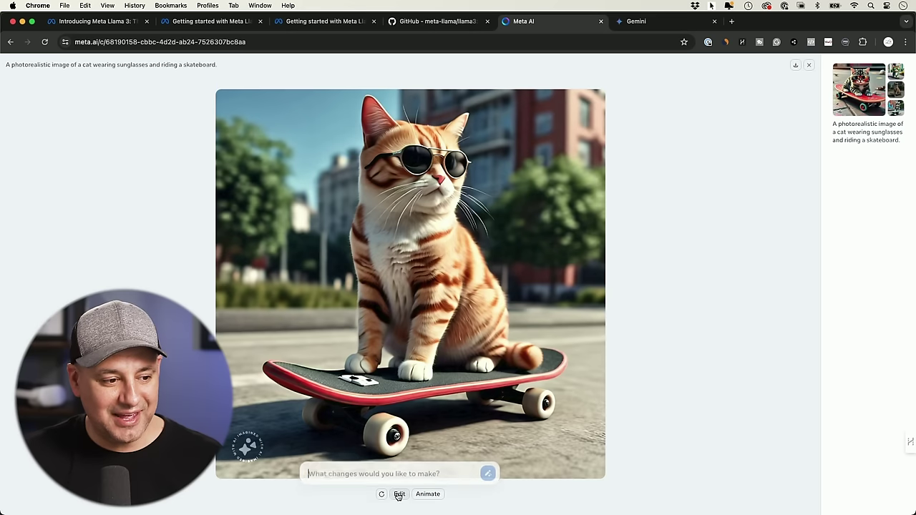
pyautogui.click(403, 472)
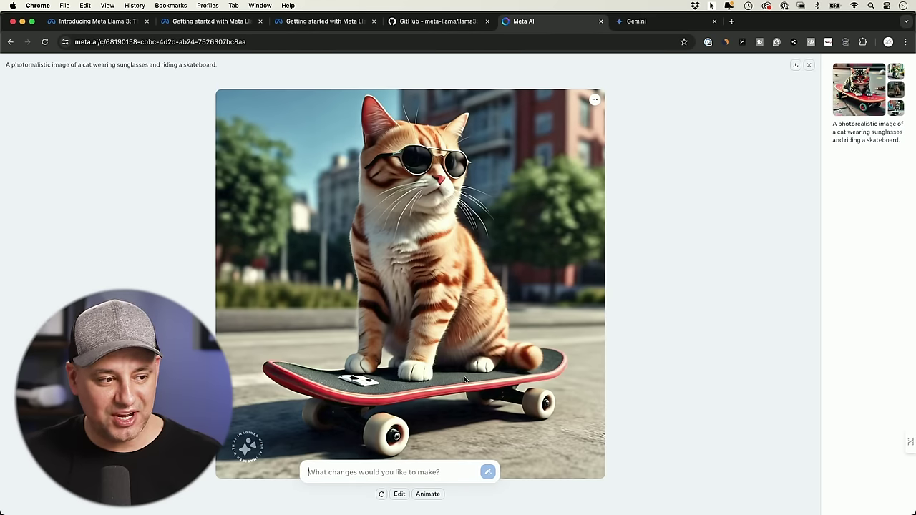
pyautogui.click(490, 501)
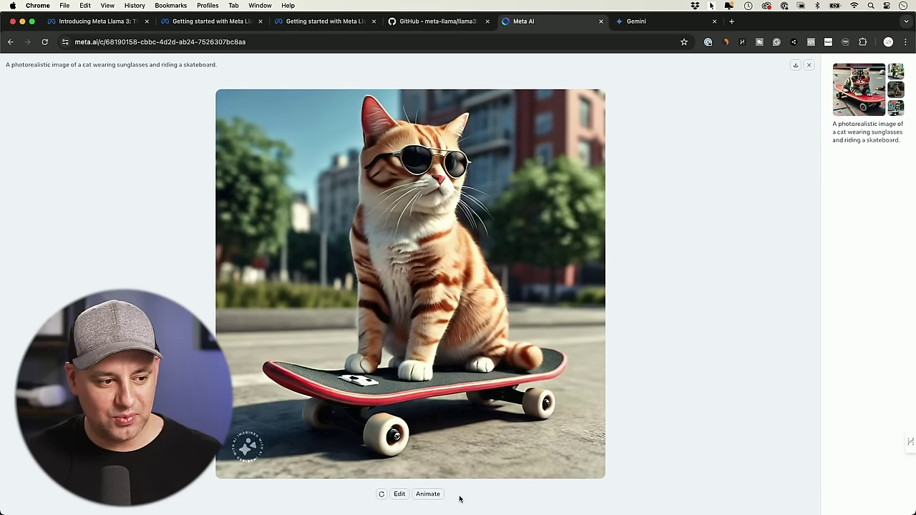
pyautogui.click(428, 494)
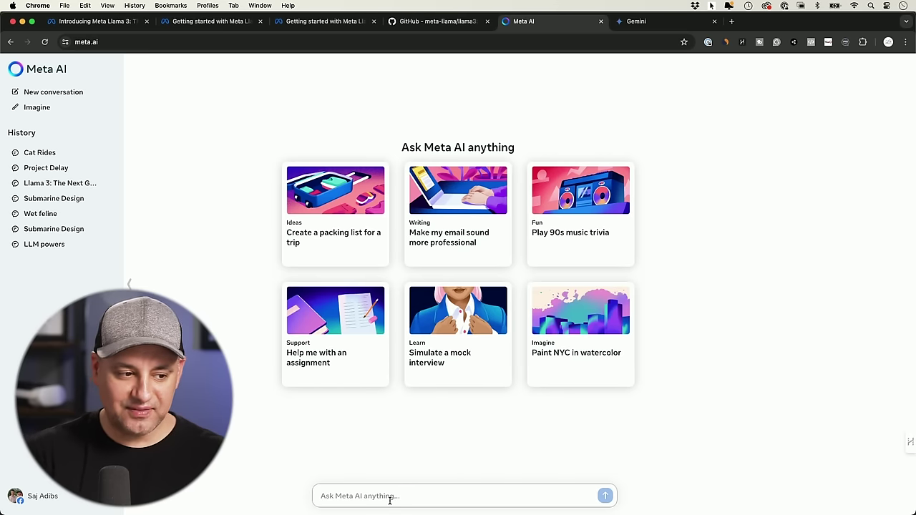
# Type 'imagine a picture of a cat on a street in new york city in rain' for a live preview
pyautogui.write('imagine')
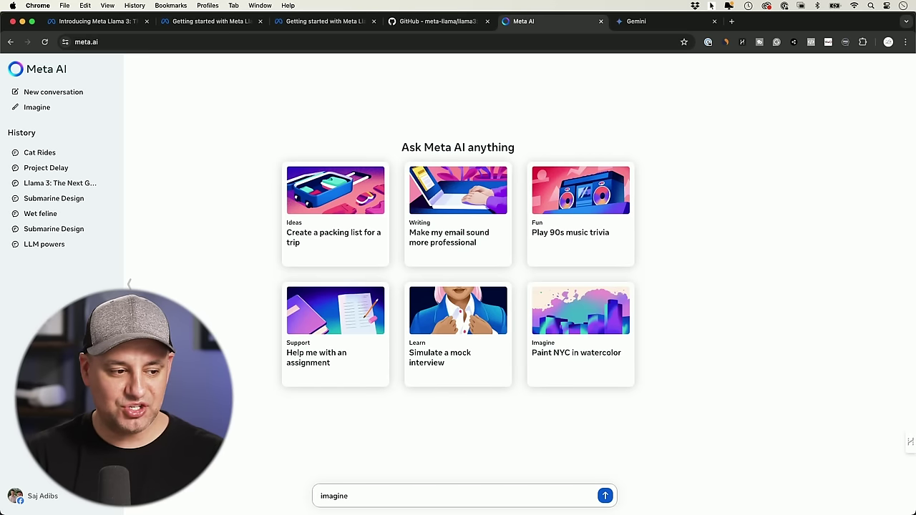
pyautogui.write(' a p')
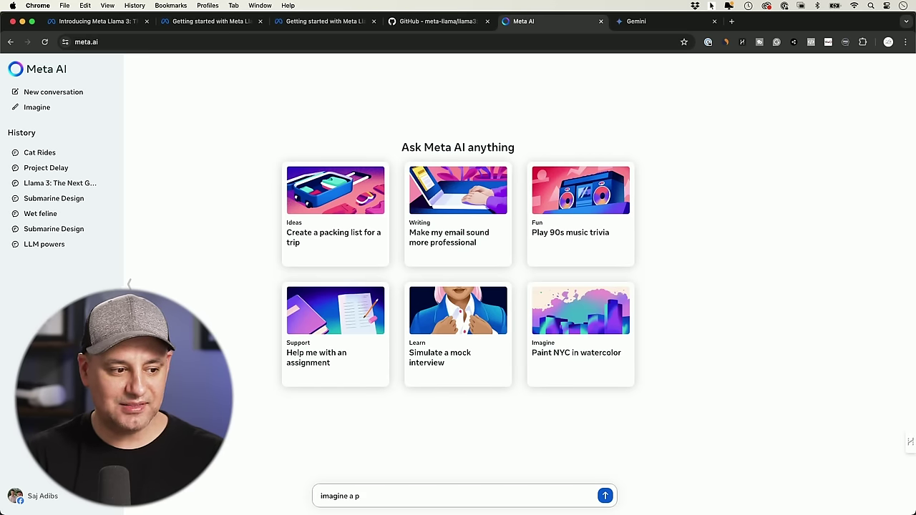
pyautogui.write('icture of a cat')
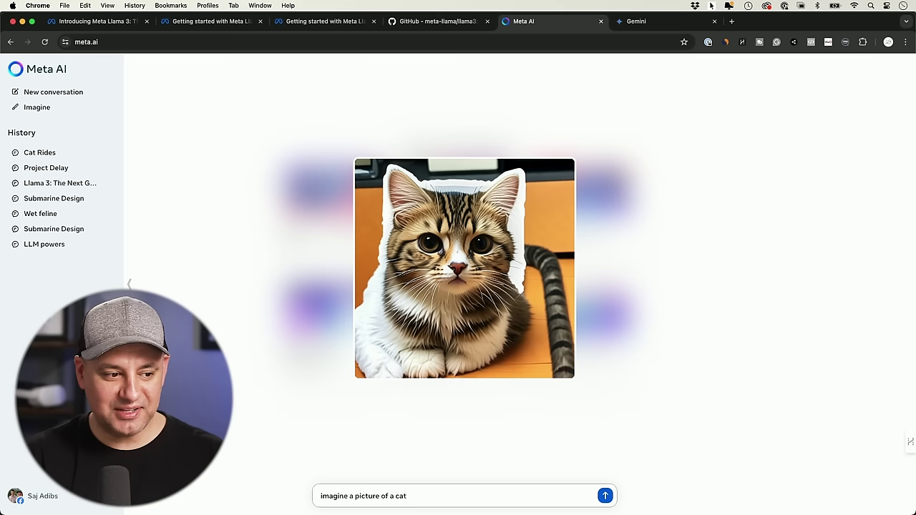
pyautogui.write(' on a s')
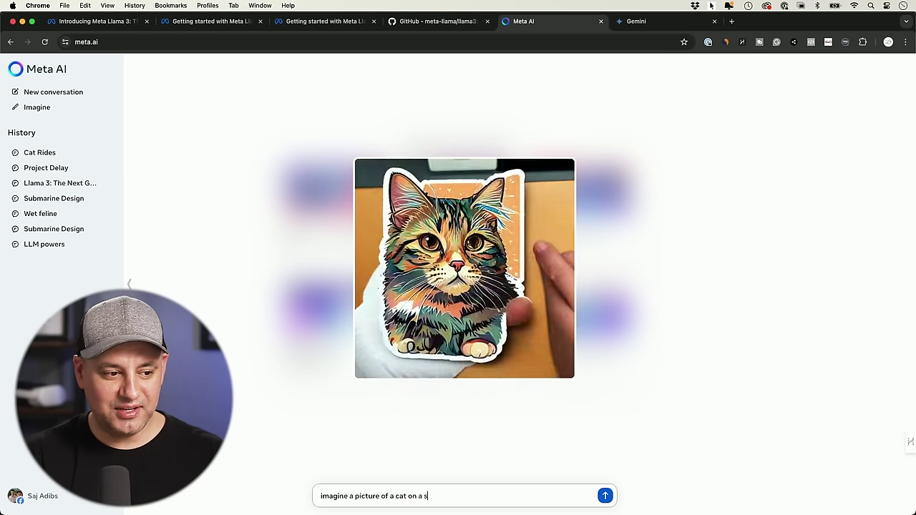
pyautogui.write('treet')
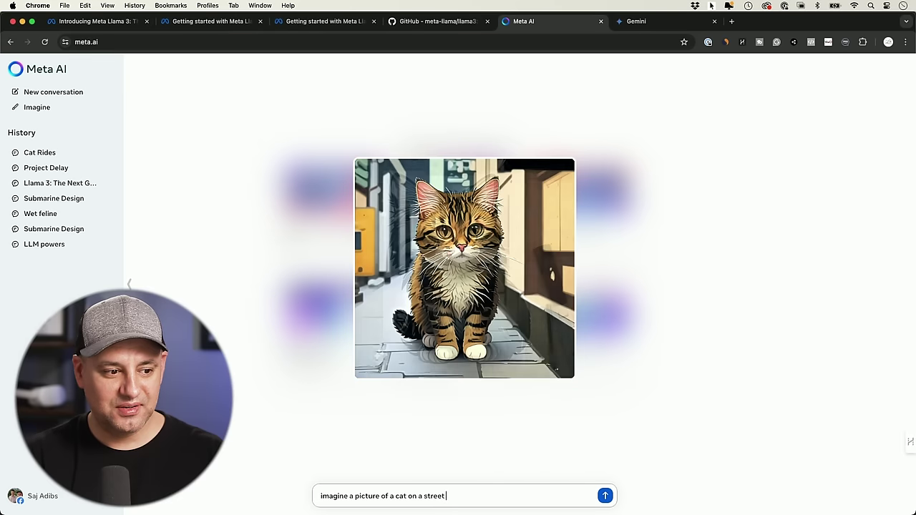
pyautogui.write(' in new ')
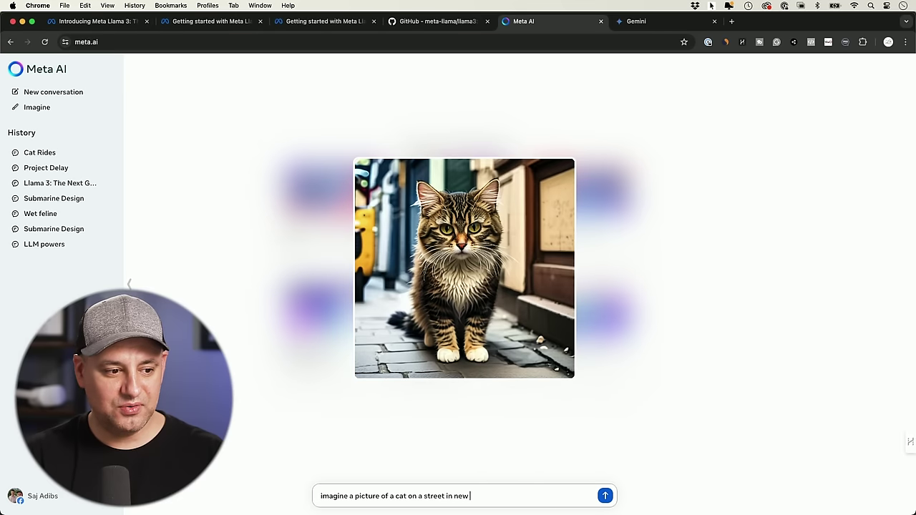
pyautogui.write('york city')
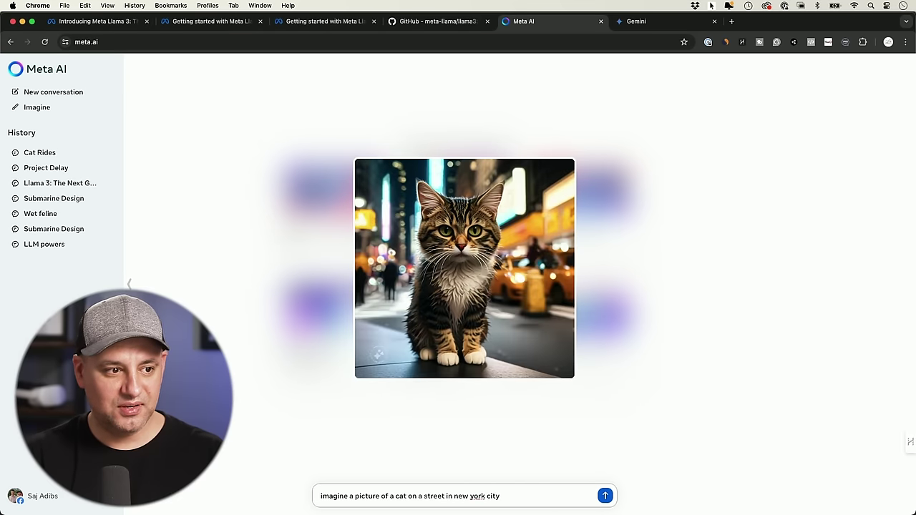
pyautogui.write(' in rain')
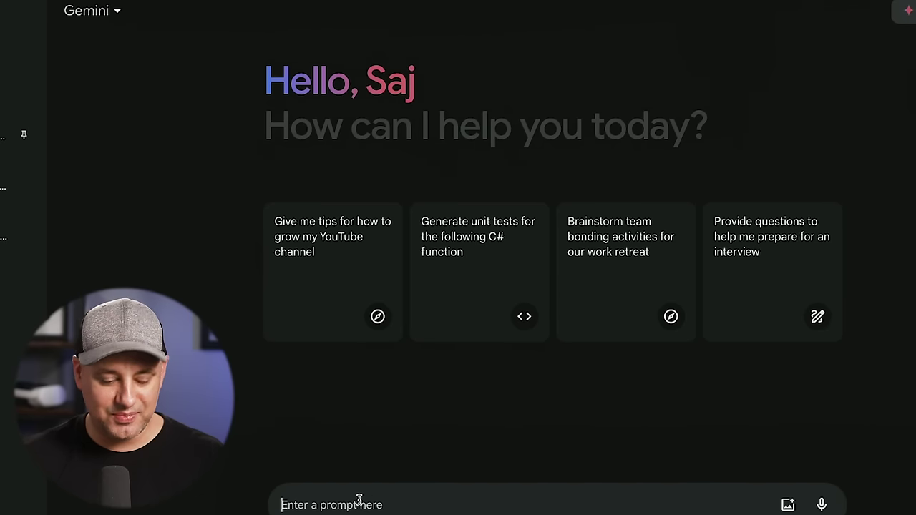
# Generate Gemini images of a cat on a rainy New York street and enlarge each, ending on the flower shop
pyautogui.write('imagine a picture of a cat on a street in new york city in rain')
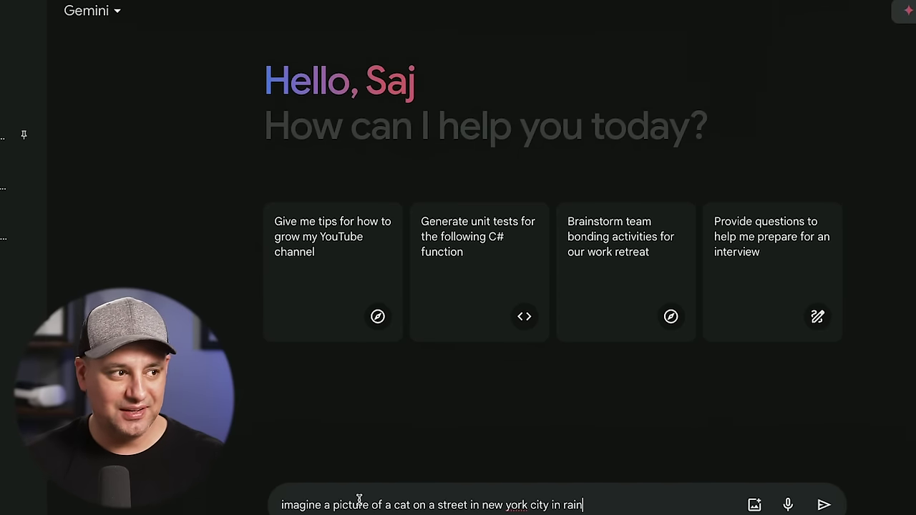
pyautogui.press('Return')
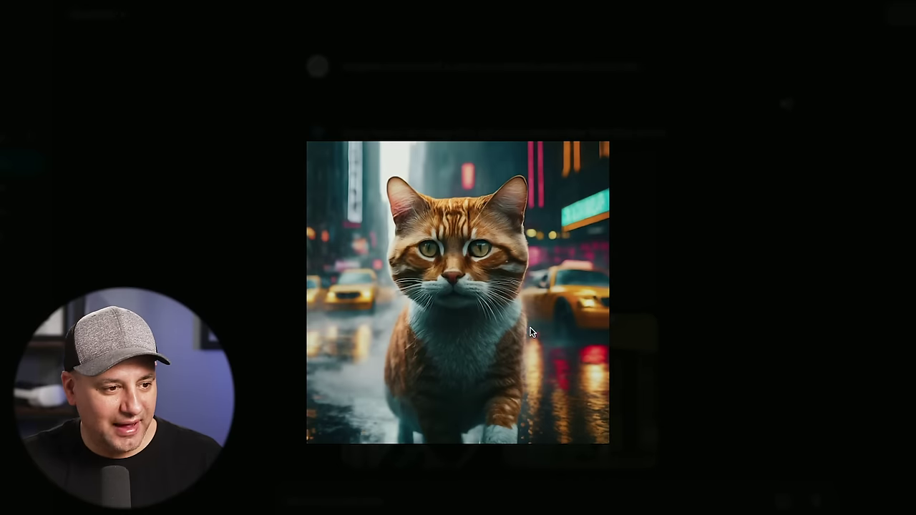
pyautogui.press('Escape')
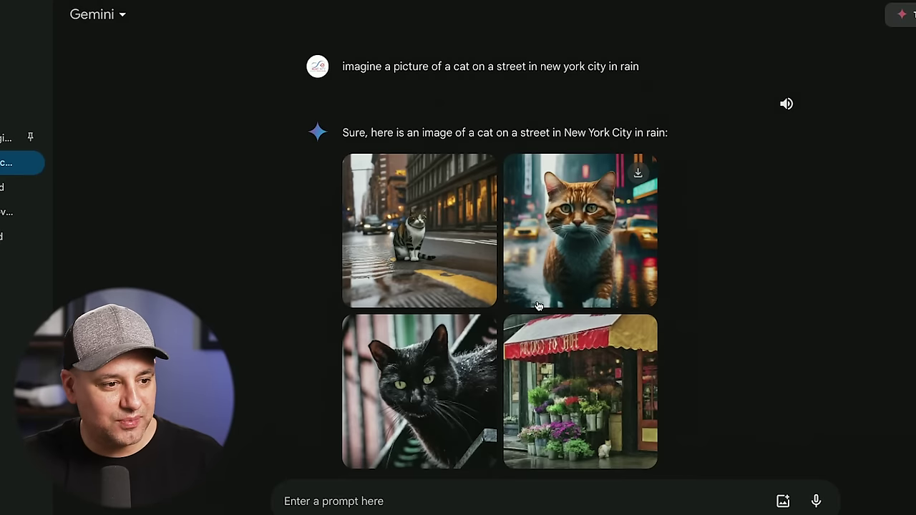
pyautogui.click(372, 213)
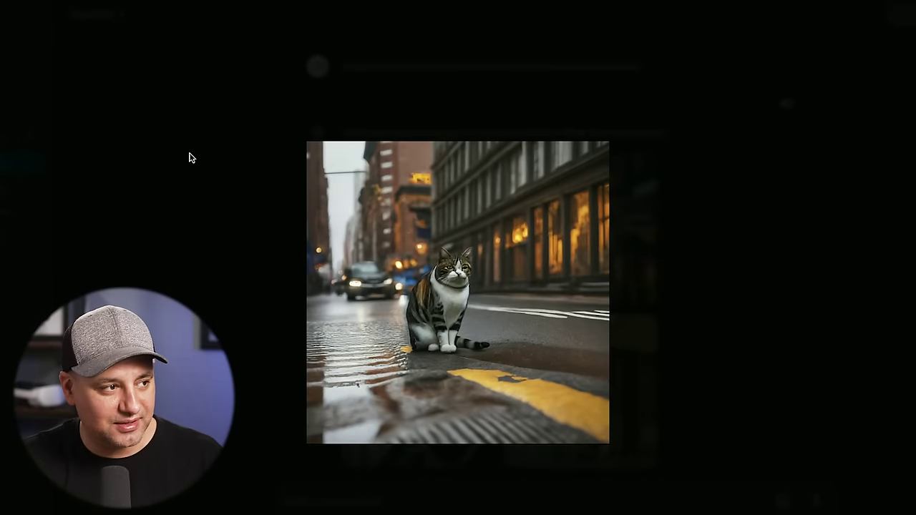
pyautogui.press('Escape')
pyautogui.click(395, 396)
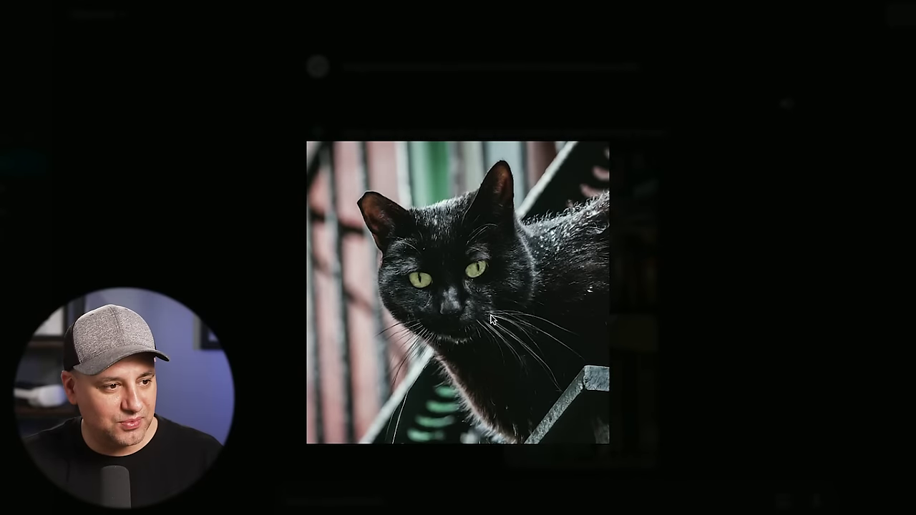
pyautogui.press('Escape')
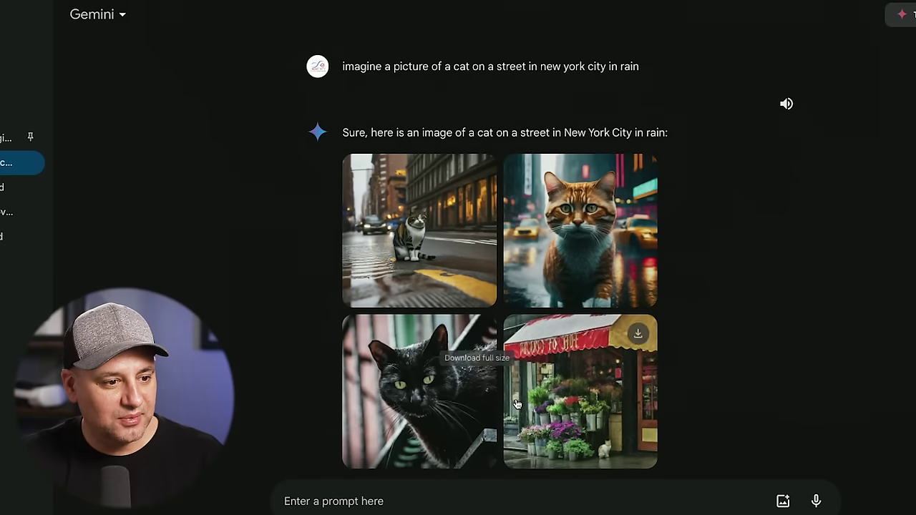
pyautogui.click(572, 408)
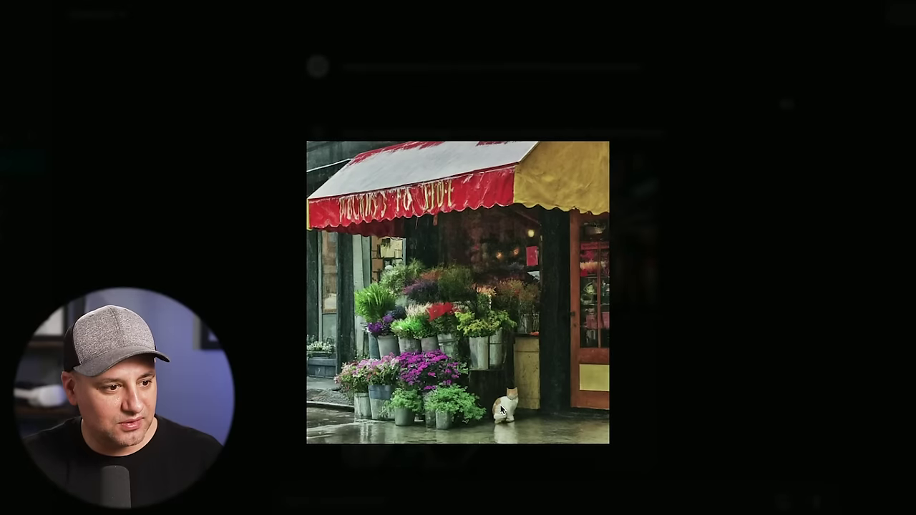